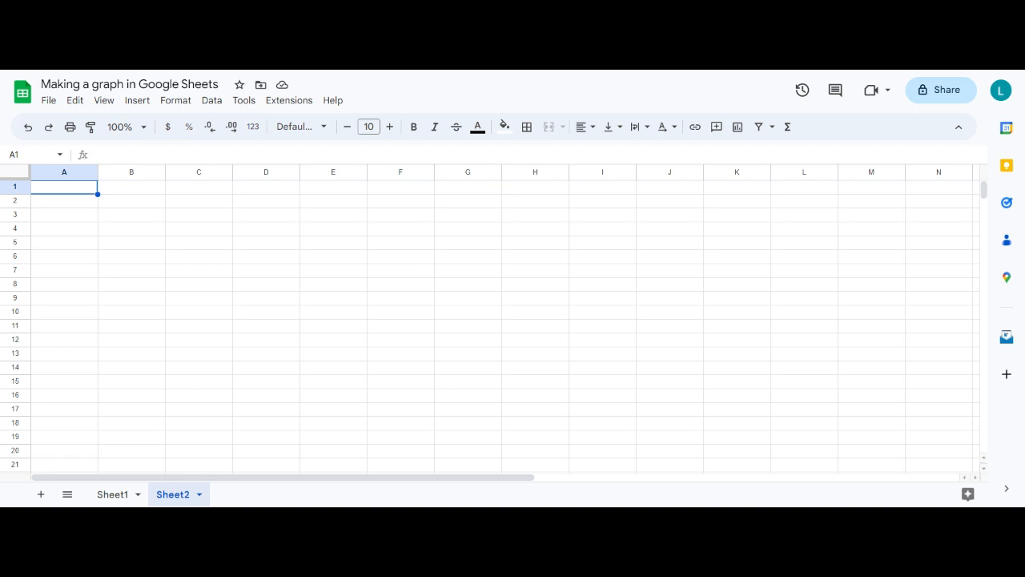
- Enter the column headers Volume in cell A1 and Mass in cell B1
{"action": "type", "text": "Volu"}
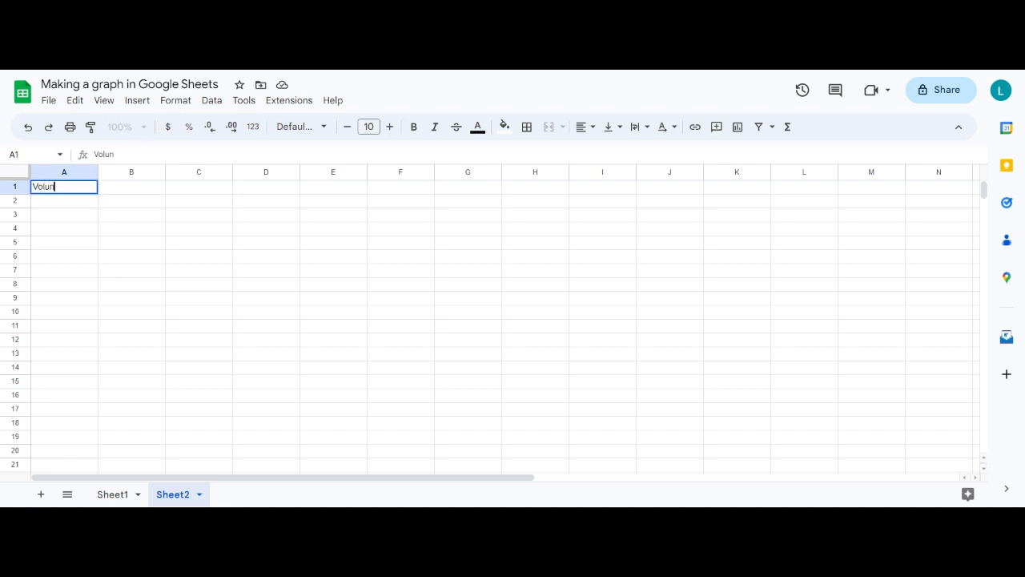
{"action": "type", "text": "me"}
{"action": "left_click", "coordinate": [132, 193]}
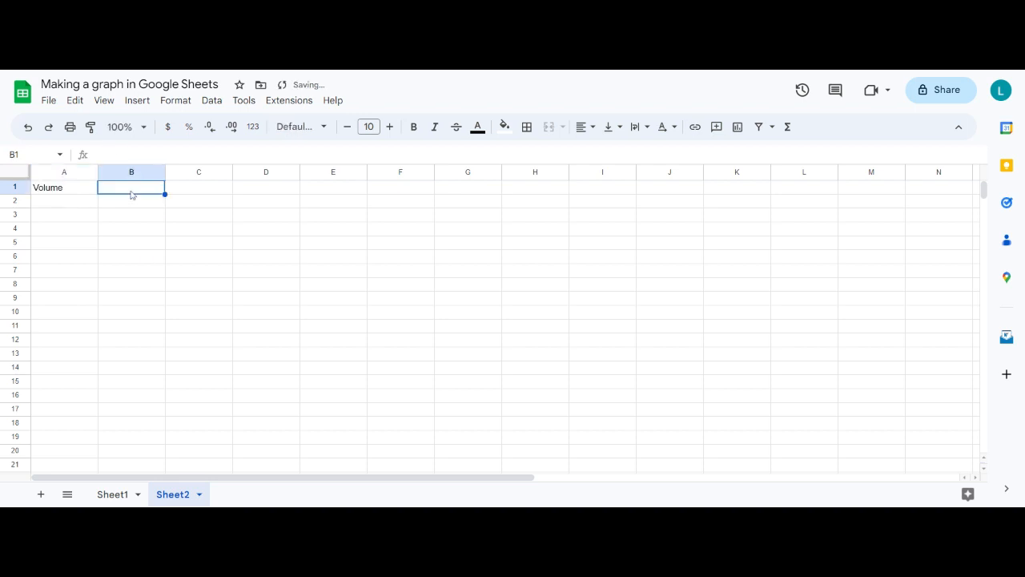
{"action": "type", "text": "Mass"}
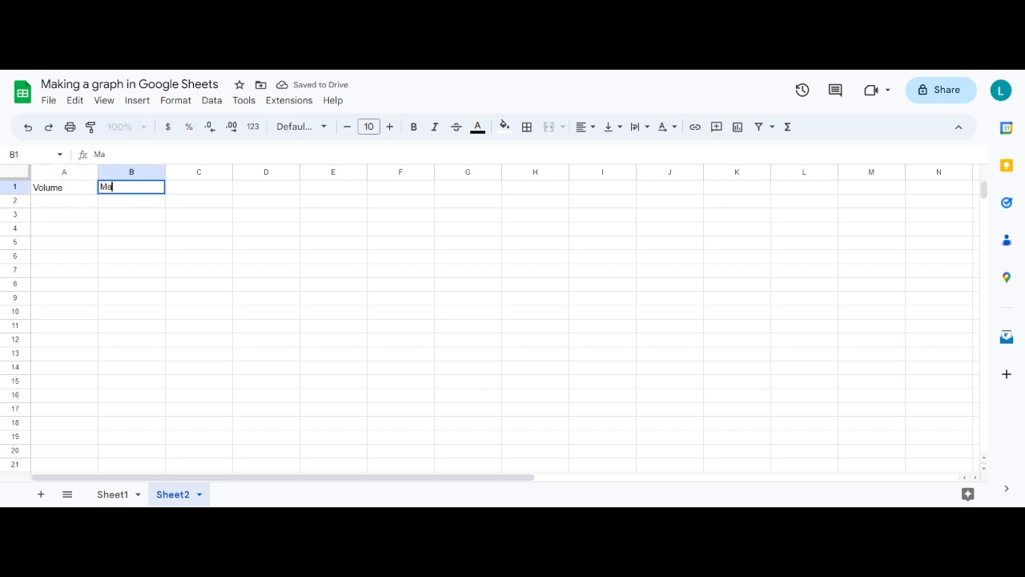
- Fill the Volume column in A2:A5 with the values 10, 20, 30 and 40
{"action": "left_click", "coordinate": [56, 203]}
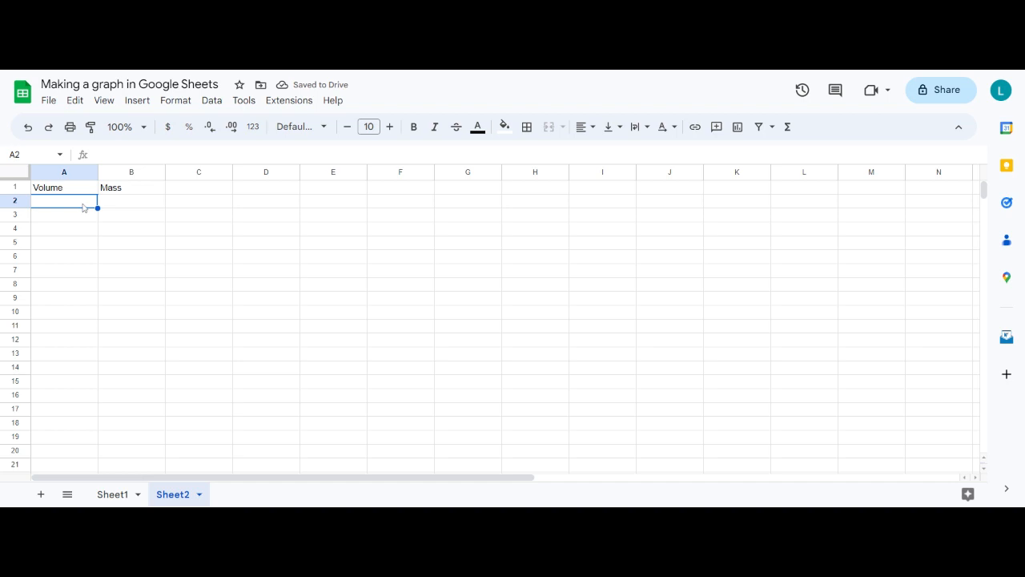
{"action": "type", "text": "10"}
{"action": "left_click", "coordinate": [72, 219]}
{"action": "type", "text": "20"}
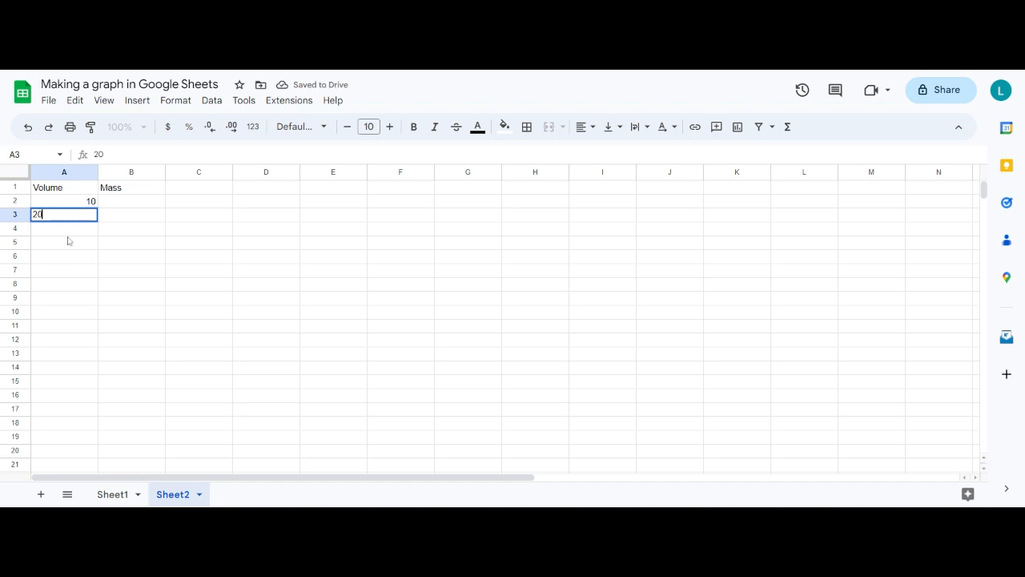
{"action": "left_click", "coordinate": [69, 233]}
{"action": "type", "text": "30"}
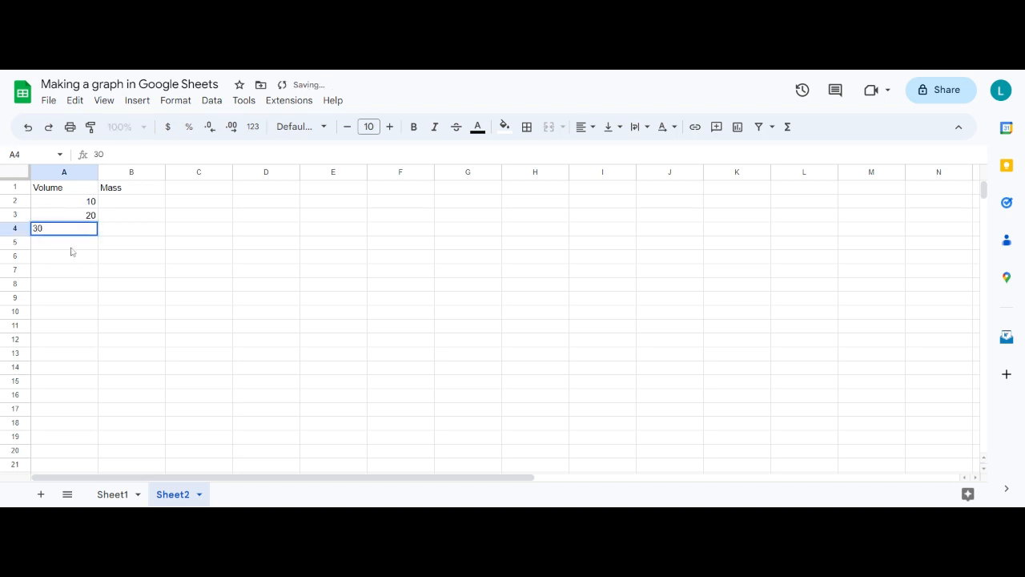
{"action": "left_click", "coordinate": [71, 248]}
{"action": "type", "text": "40"}
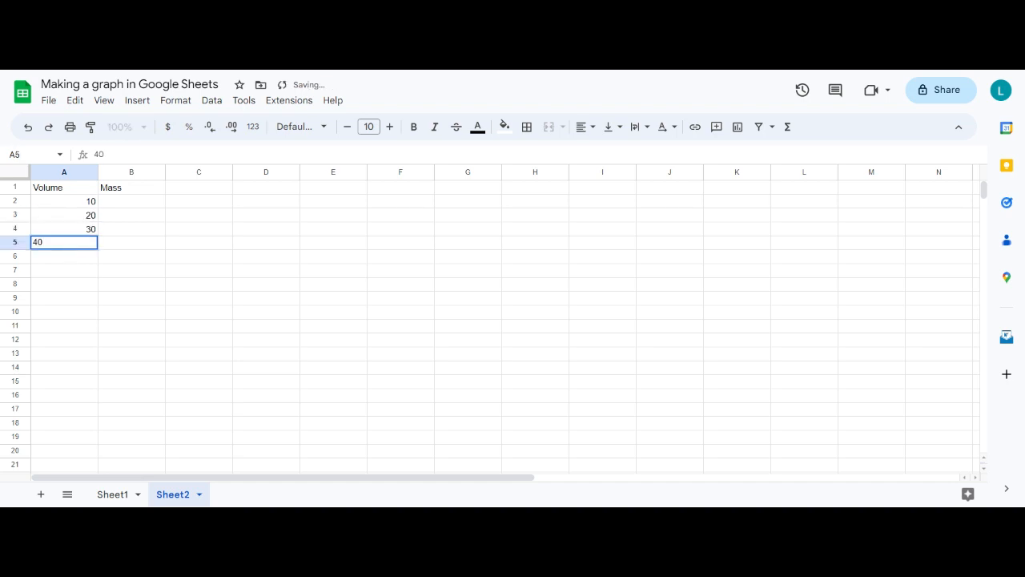
- Fill the Mass column in B2:B5 with the values 10, 21, 30 and 39
{"action": "left_click", "coordinate": [125, 205]}
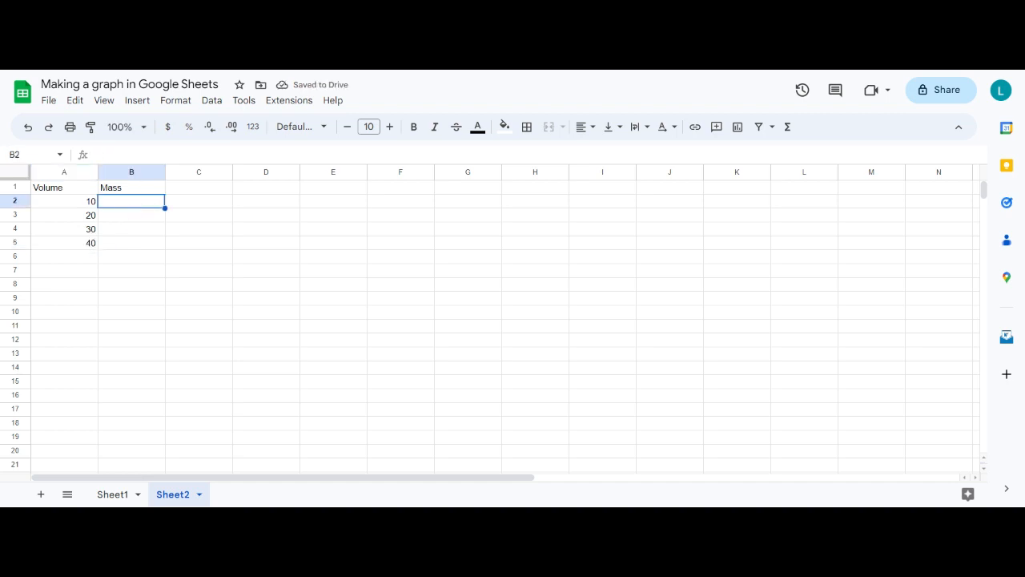
{"action": "type", "text": "10"}
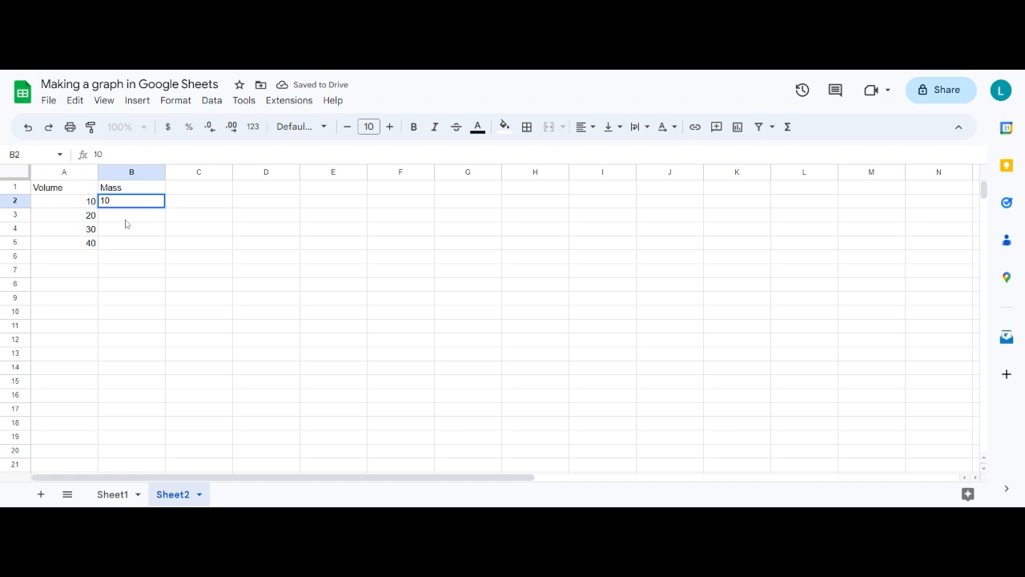
{"action": "left_click", "coordinate": [125, 219]}
{"action": "type", "text": "21"}
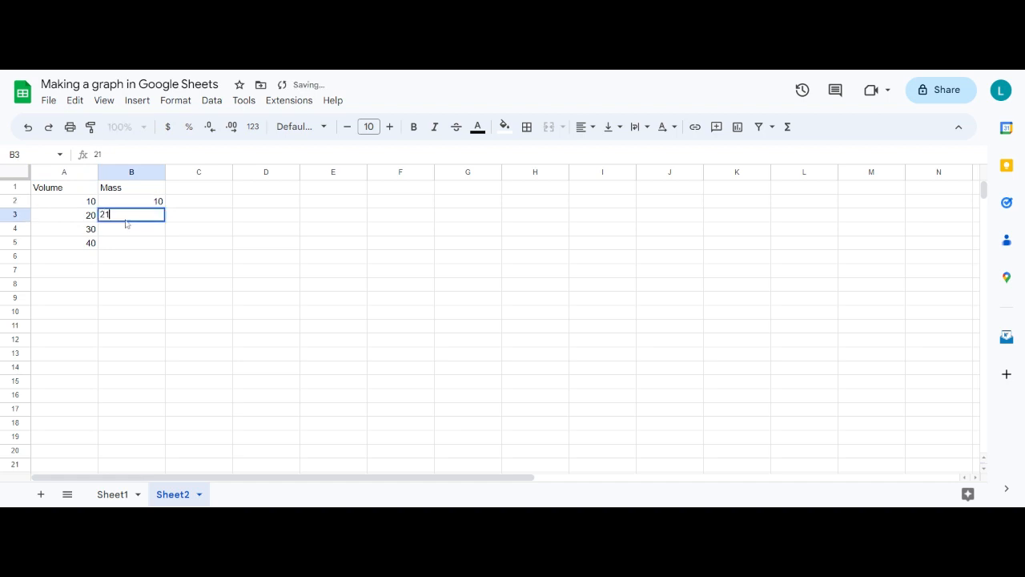
{"action": "left_click", "coordinate": [140, 232]}
{"action": "type", "text": "30"}
{"action": "left_click", "coordinate": [157, 249]}
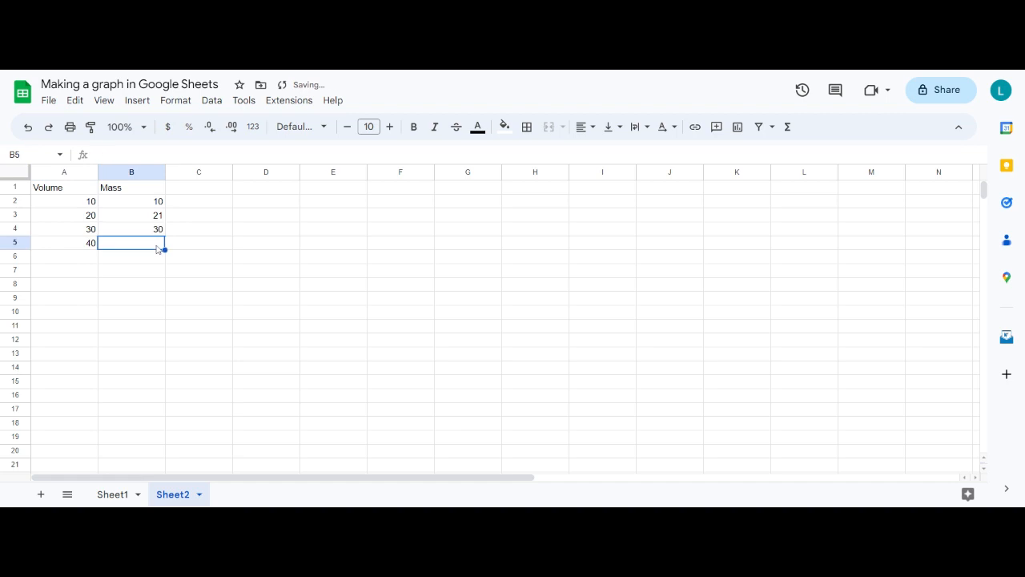
{"action": "type", "text": "39"}
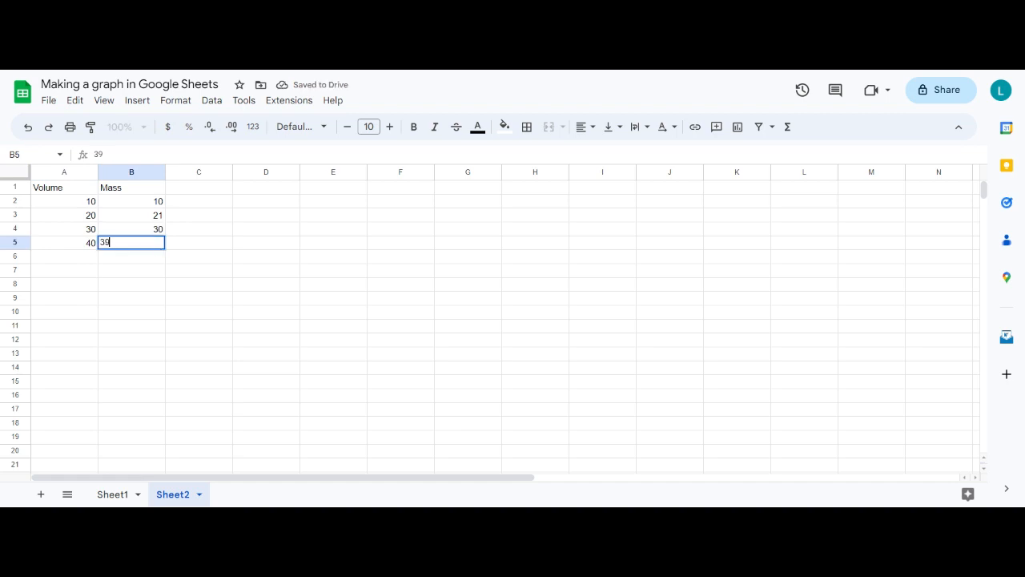
{"action": "key", "text": "Return"}
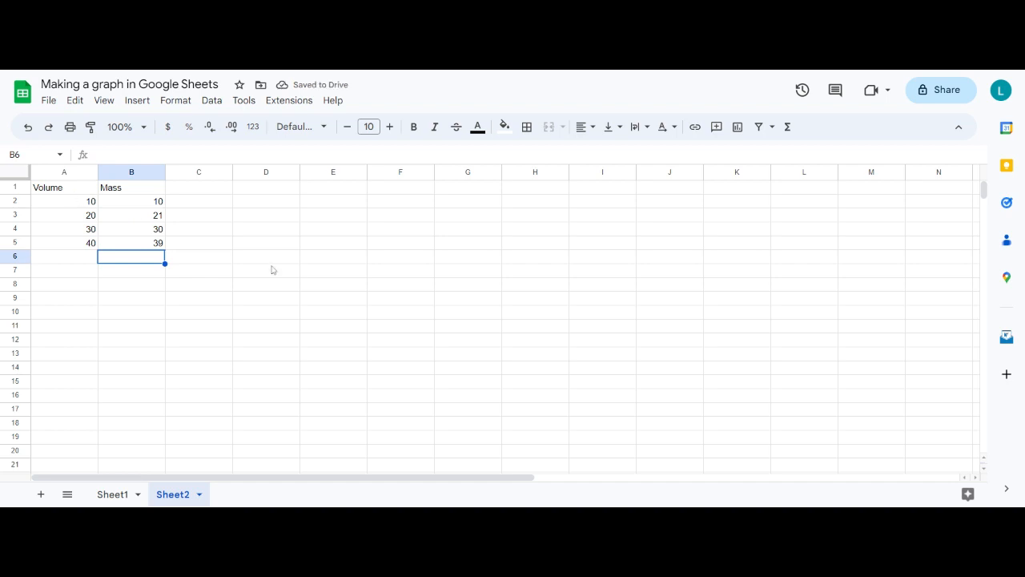
- Insert a chart from the Volume and Mass data in A1:B5, including the headers
{"action": "left_click", "coordinate": [71, 193]}
{"action": "left_click_drag", "start_coordinate": [72, 192], "coordinate": [126, 242]}
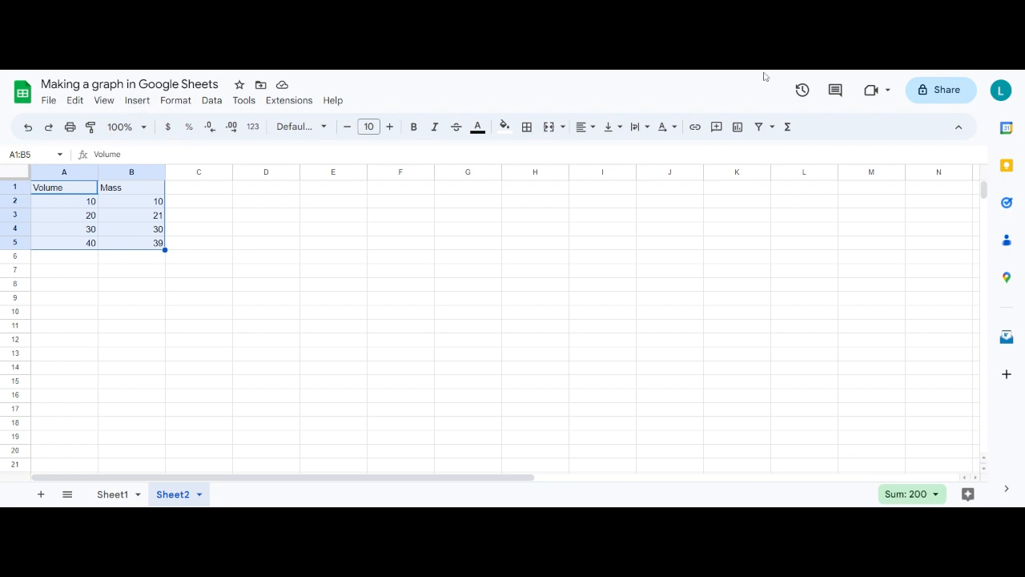
{"action": "left_click", "coordinate": [738, 127]}
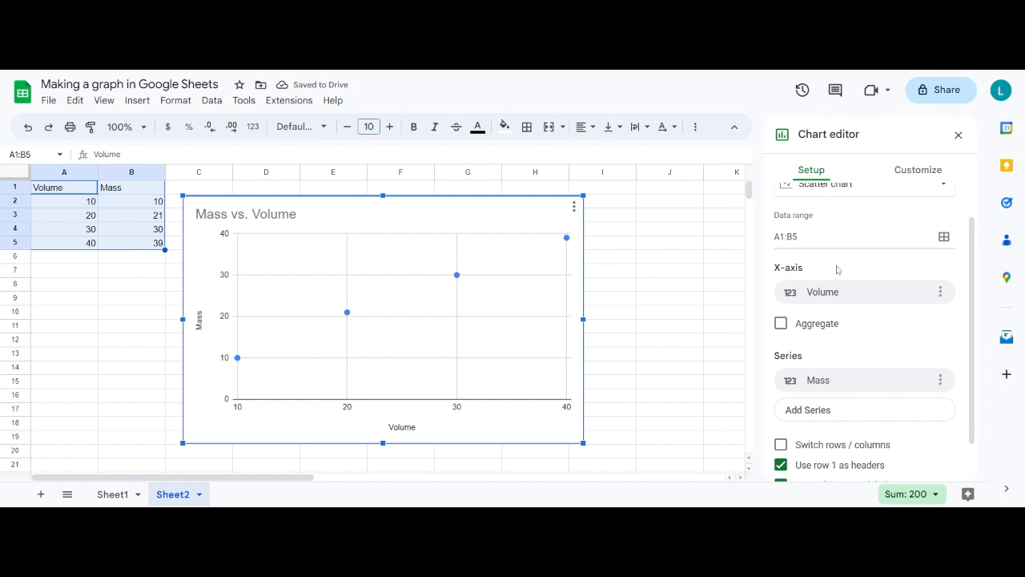
- Look through the chart types available for the Mass and Volume chart
{"action": "scroll", "coordinate": [847, 257], "scroll_direction": "up", "scroll_amount": 1}
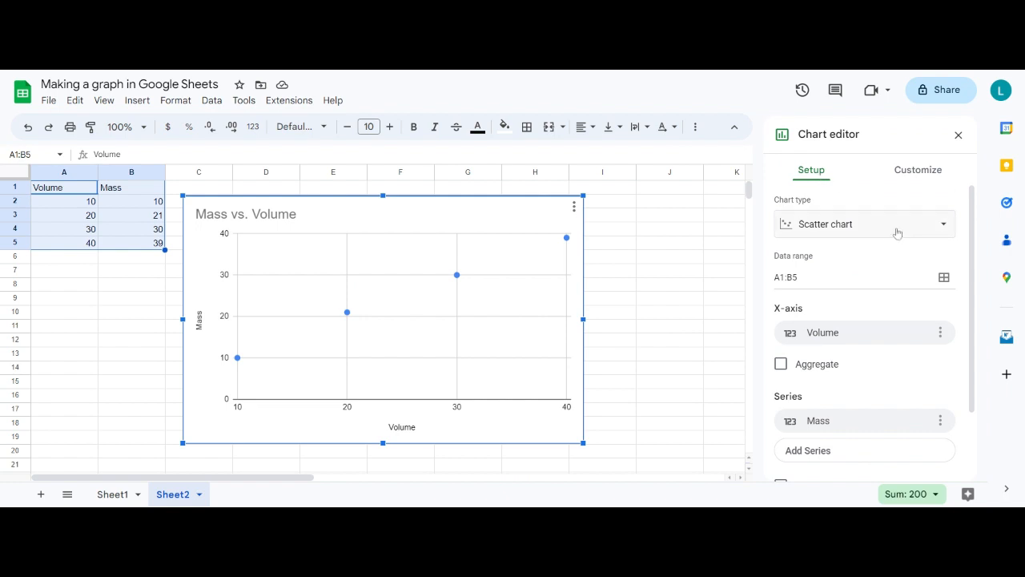
{"action": "left_click", "coordinate": [945, 228]}
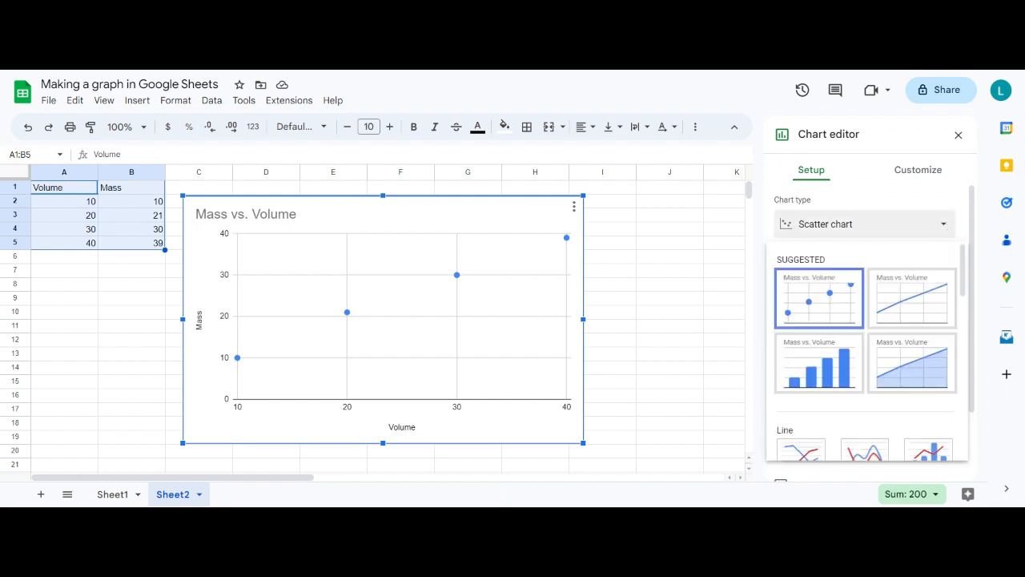
{"action": "scroll", "coordinate": [910, 309], "scroll_direction": "down", "scroll_amount": 3}
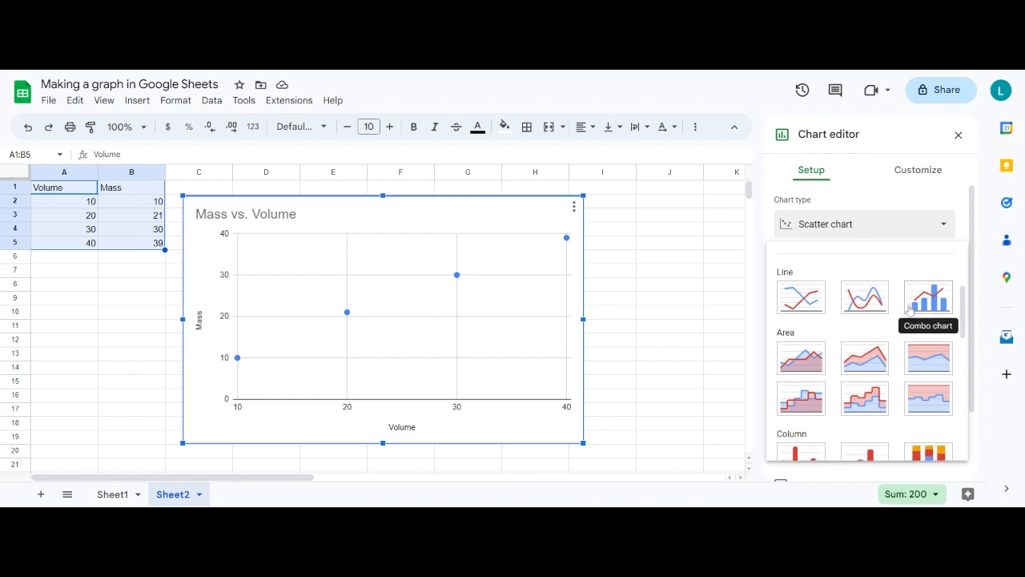
{"action": "scroll", "coordinate": [910, 309], "scroll_direction": "down", "scroll_amount": 10}
{"action": "scroll", "coordinate": [928, 308], "scroll_direction": "up", "scroll_amount": 12}
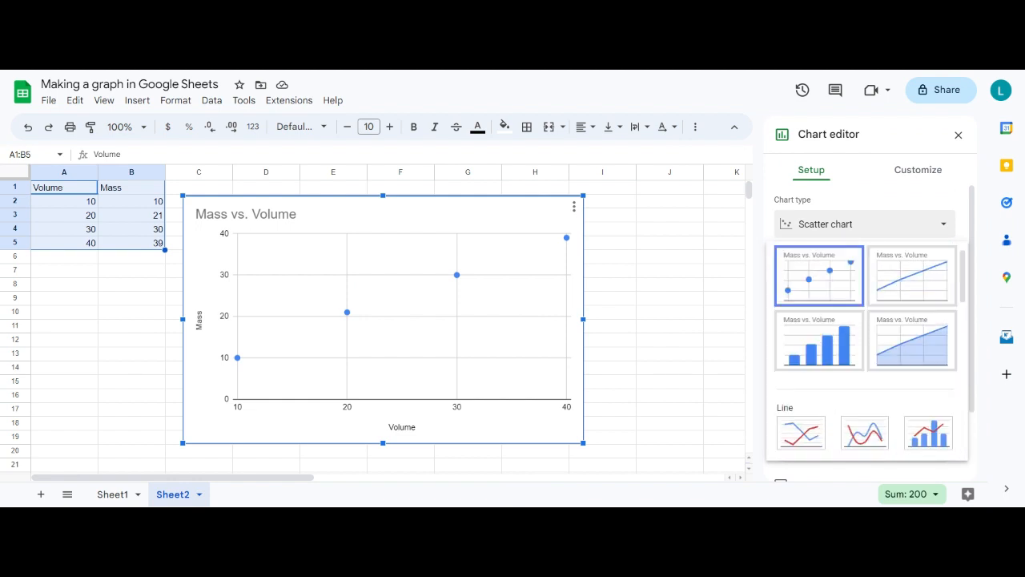
{"action": "left_click", "coordinate": [945, 228]}
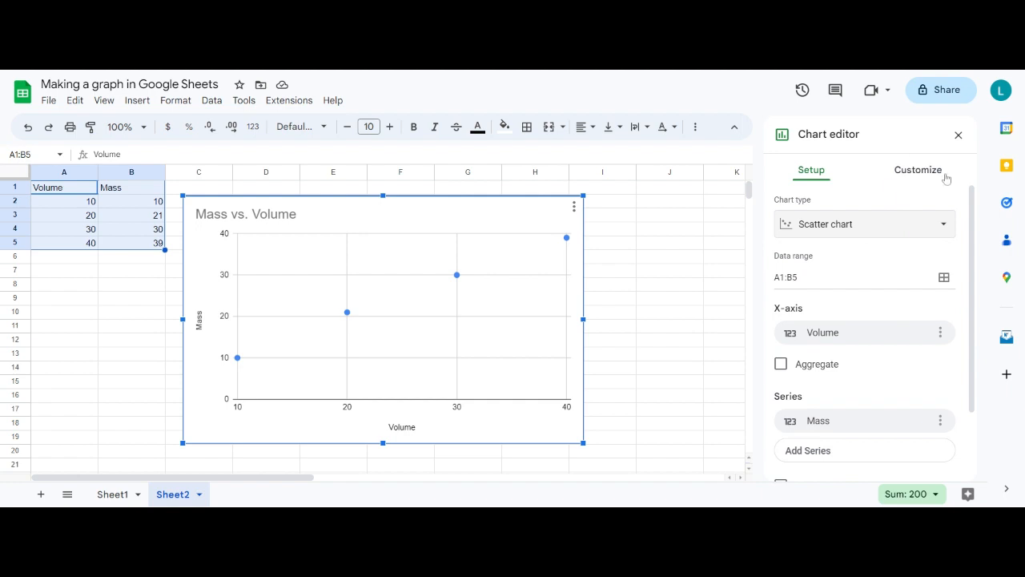
- Add a trendline to the Mass series of the scatter chart
{"action": "left_click", "coordinate": [921, 173]}
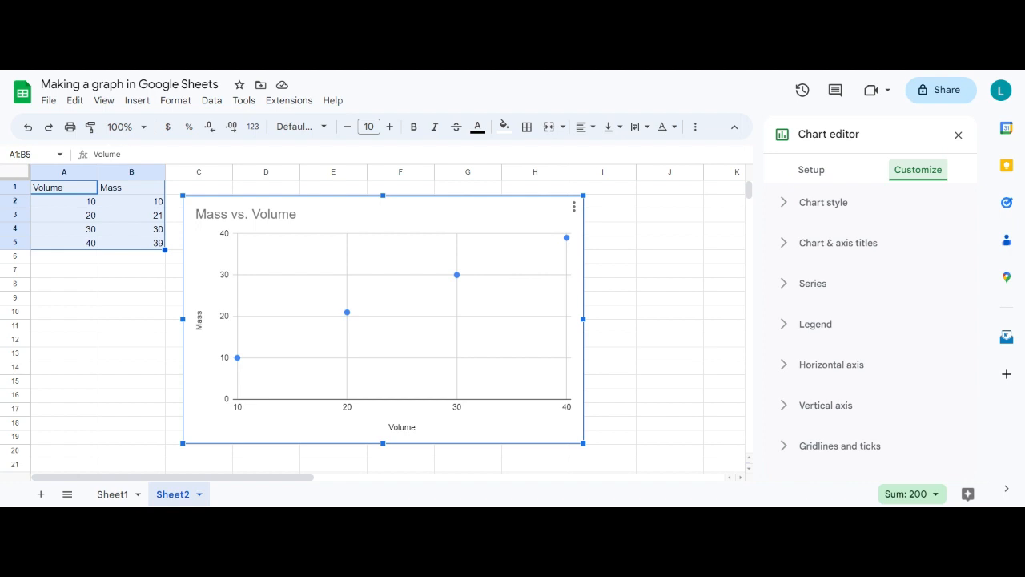
{"action": "left_click", "coordinate": [785, 285]}
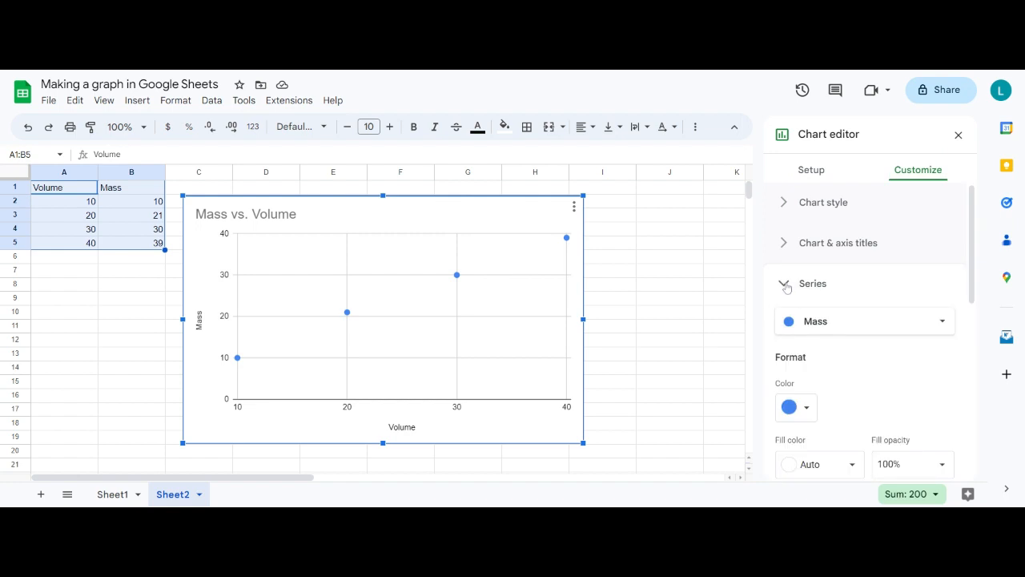
{"action": "scroll", "coordinate": [877, 367], "scroll_direction": "down", "scroll_amount": 4}
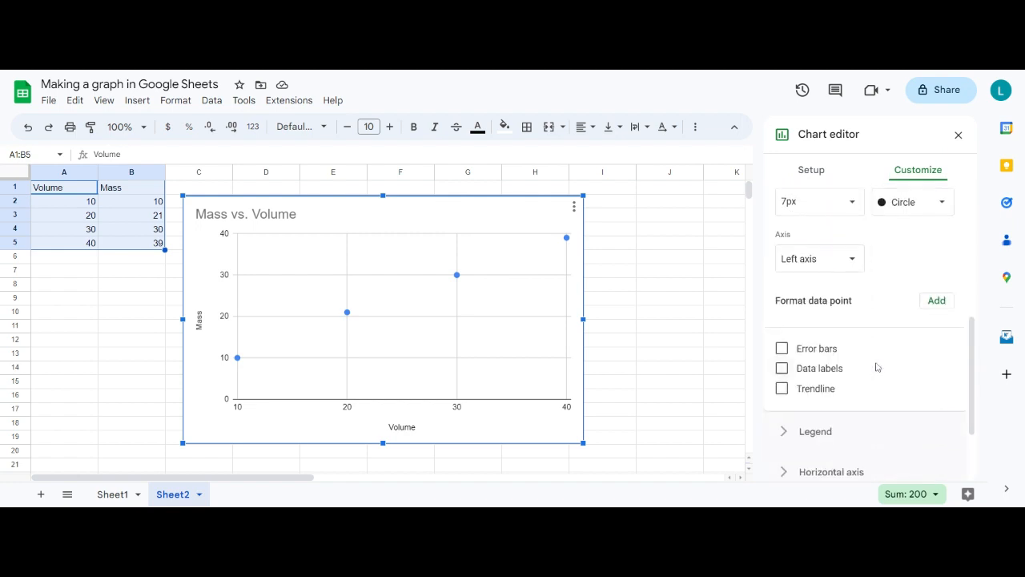
{"action": "left_click", "coordinate": [783, 389]}
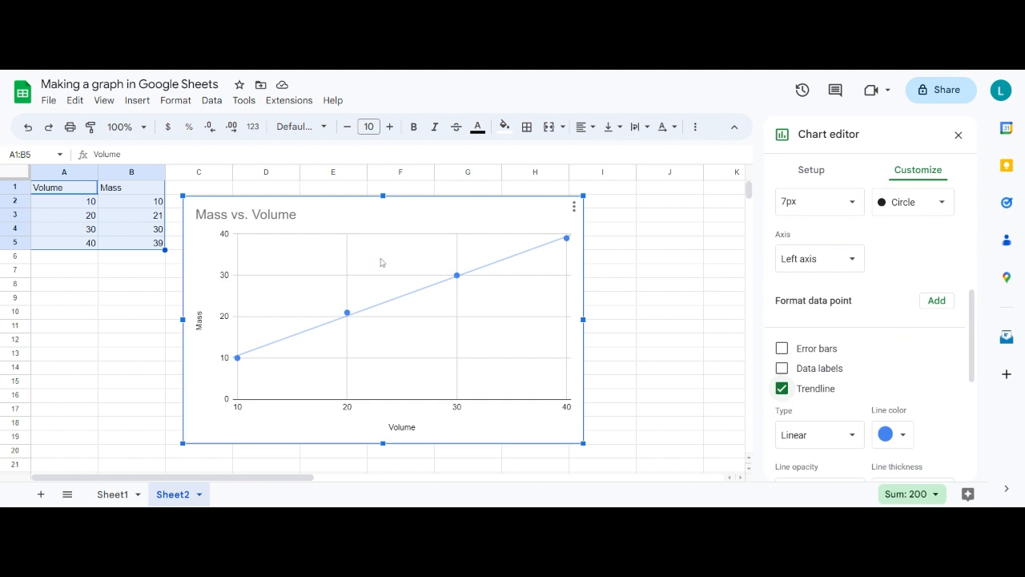
- Change the chart title to Density Graph
{"action": "left_click", "coordinate": [302, 221]}
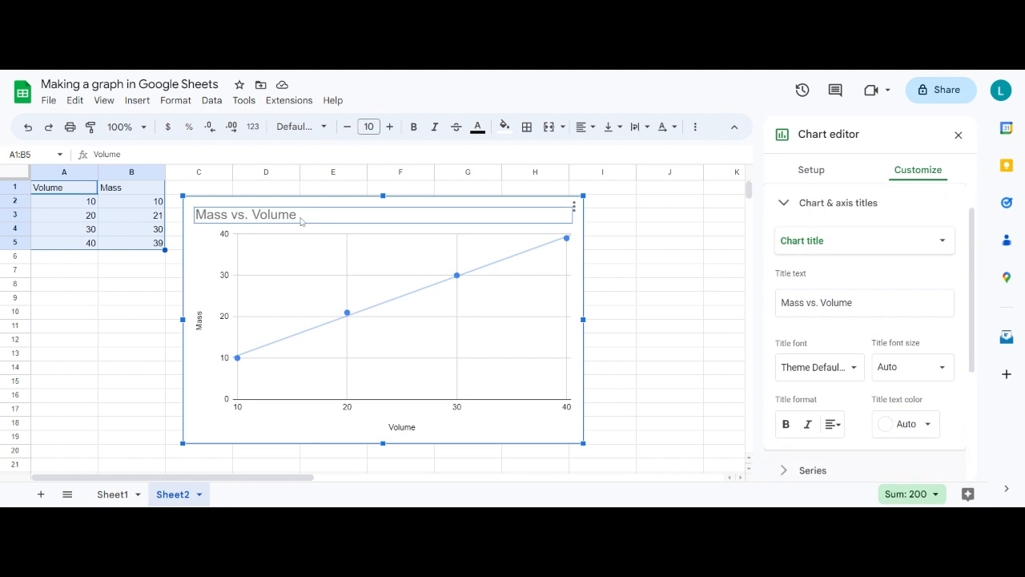
{"action": "left_click", "coordinate": [293, 222]}
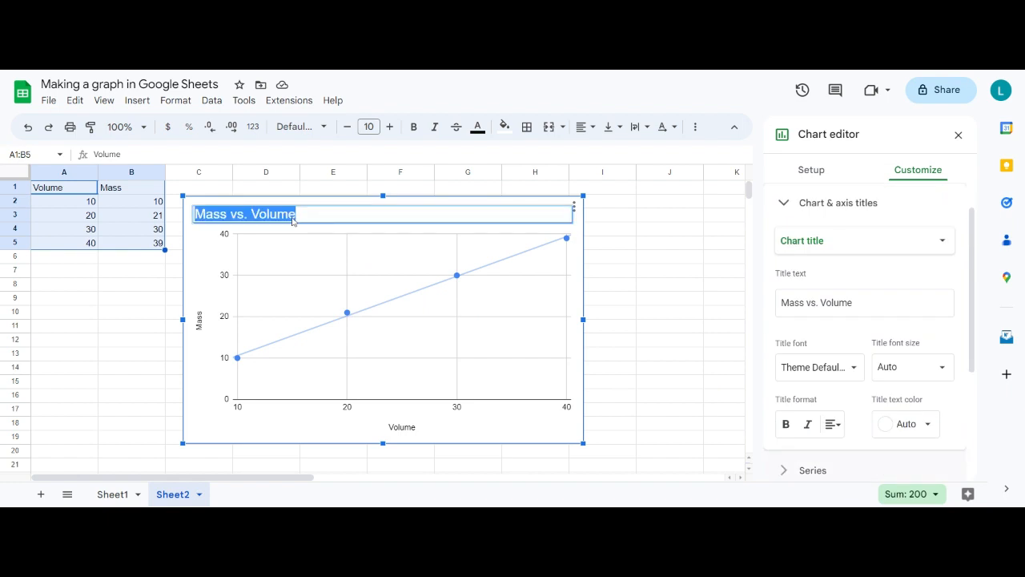
{"action": "type", "text": "De"}
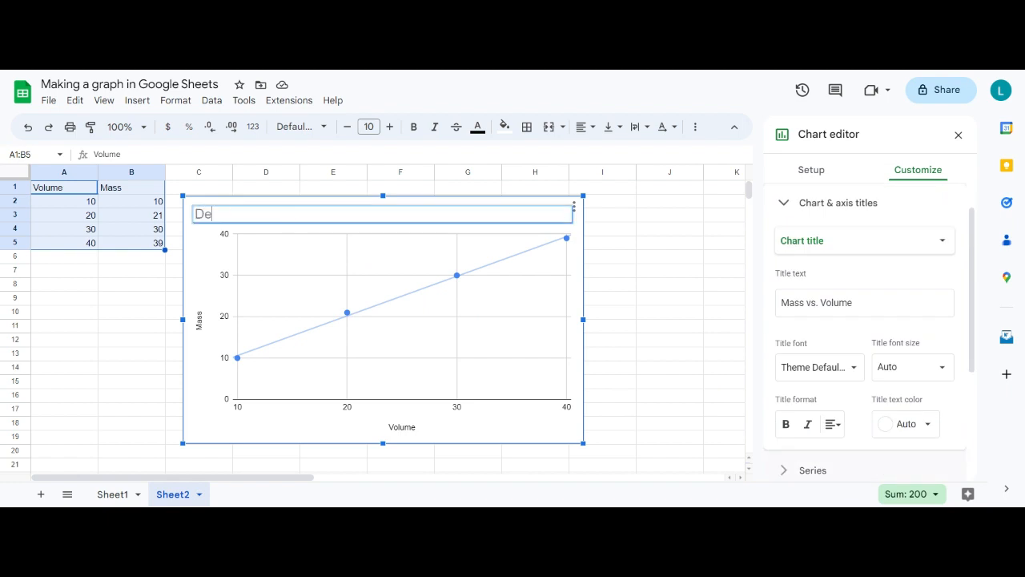
{"action": "type", "text": "nsity Graph"}
- Add the unit to the horizontal axis title so that it reads Volume (mL)
{"action": "left_click", "coordinate": [407, 430]}
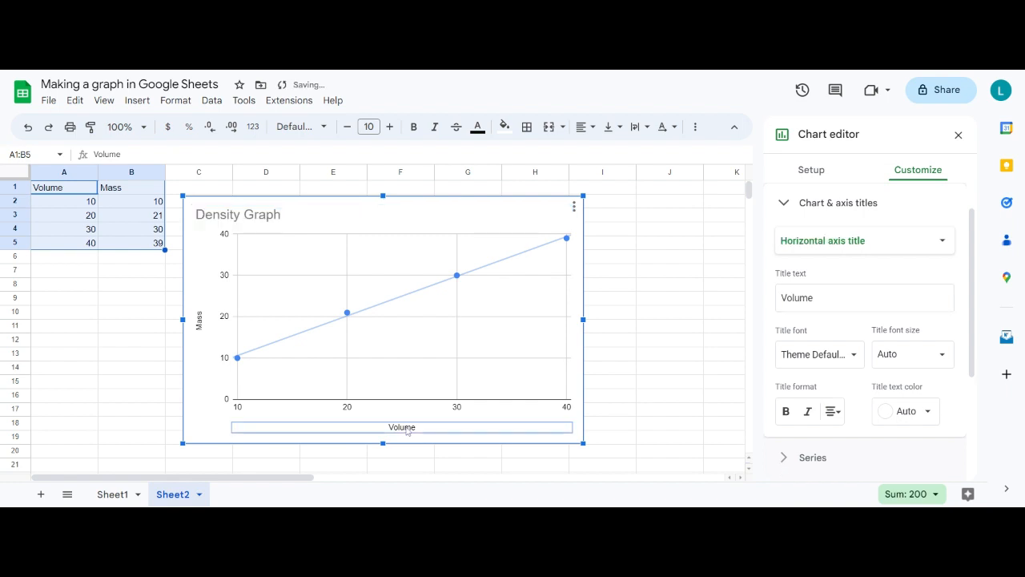
{"action": "double_click", "coordinate": [407, 430]}
{"action": "key", "text": "Right"}
{"action": "type", "text": "(mL"}
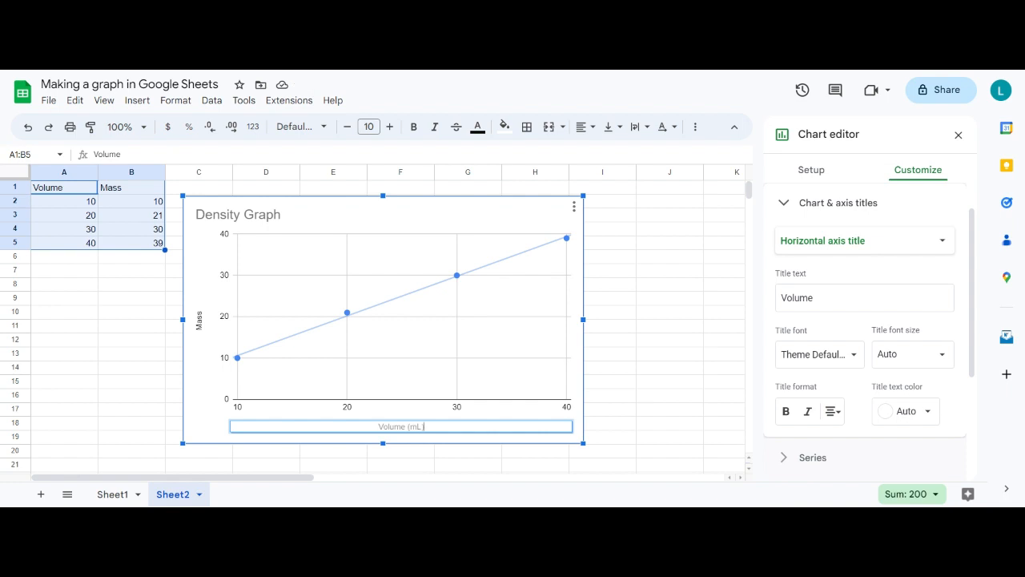
- Add the unit to the vertical axis title so that it reads Mass (g)
{"action": "left_click", "coordinate": [200, 328]}
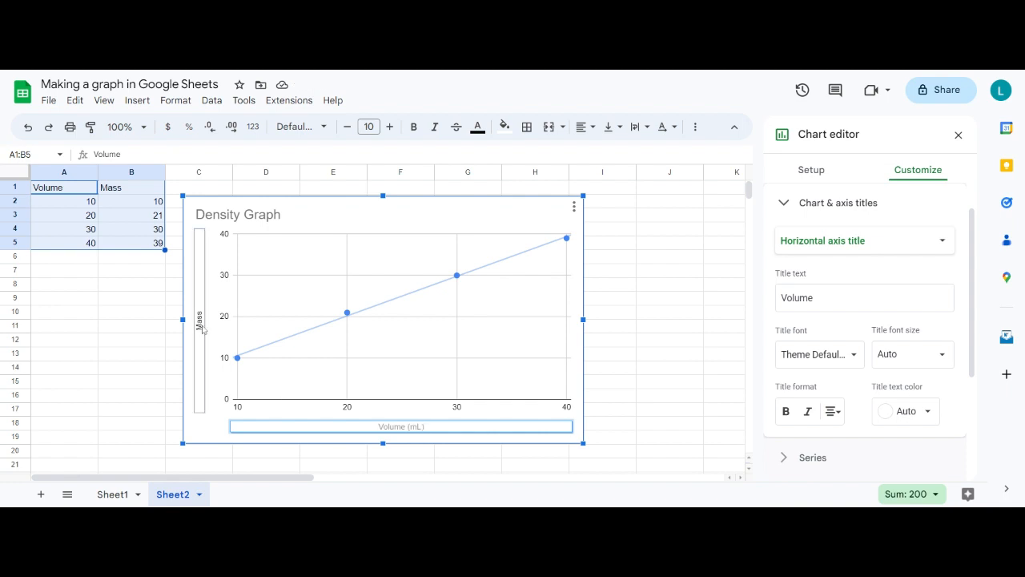
{"action": "double_click", "coordinate": [202, 324]}
{"action": "left_click", "coordinate": [199, 311]}
{"action": "type", "text": "(g)"}
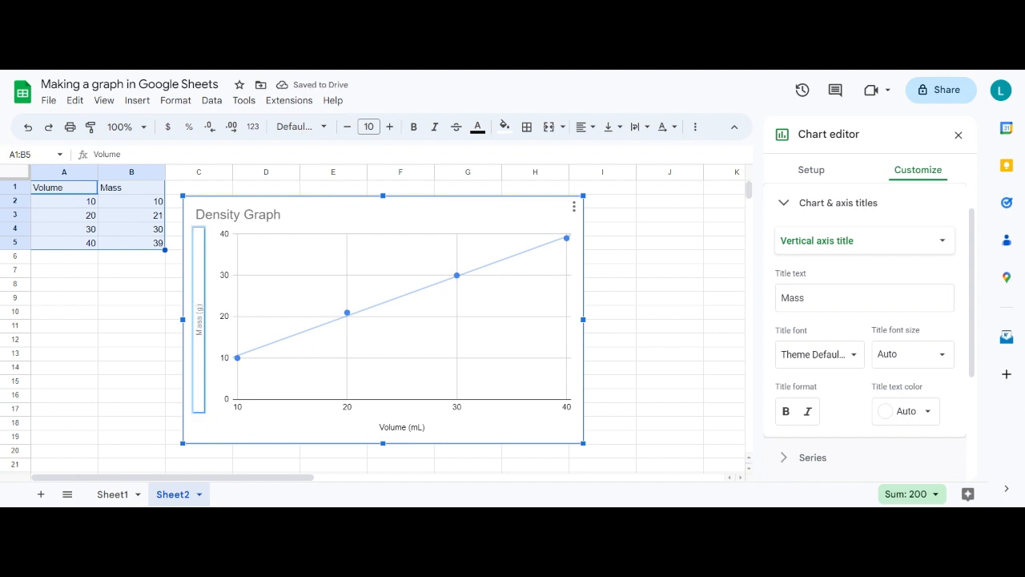
{"action": "left_click", "coordinate": [290, 393]}
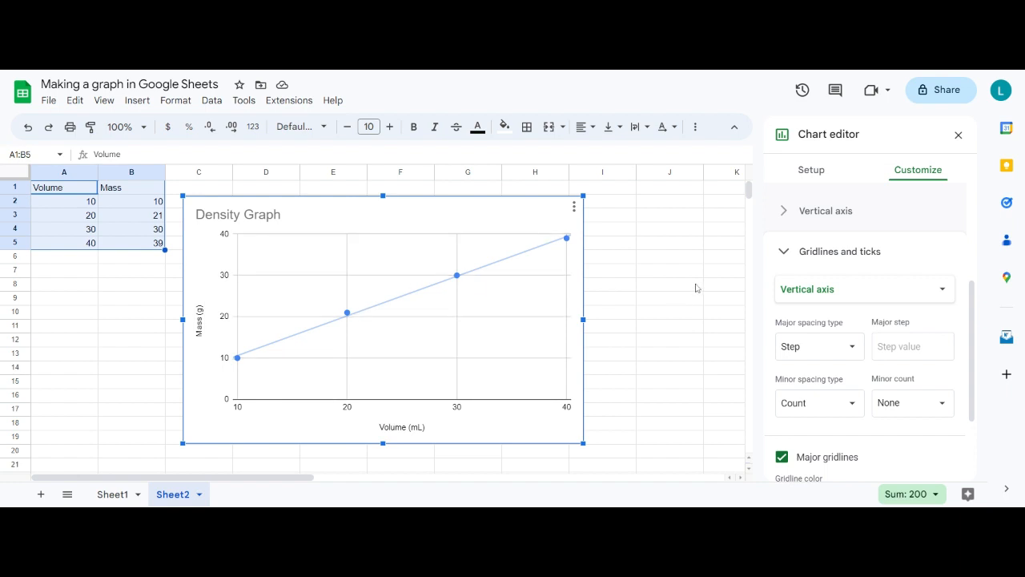
{"action": "left_click", "coordinate": [556, 217]}
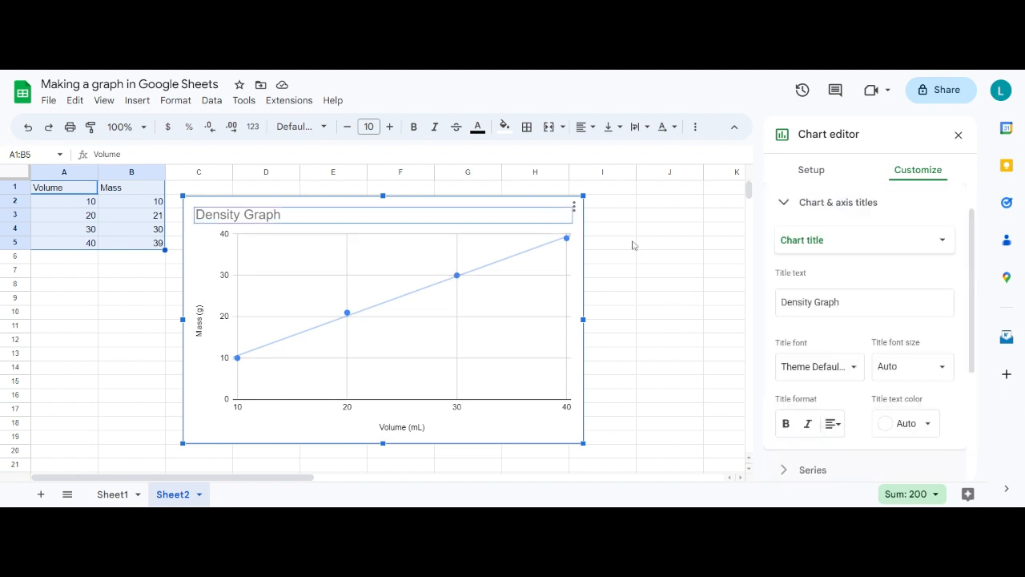